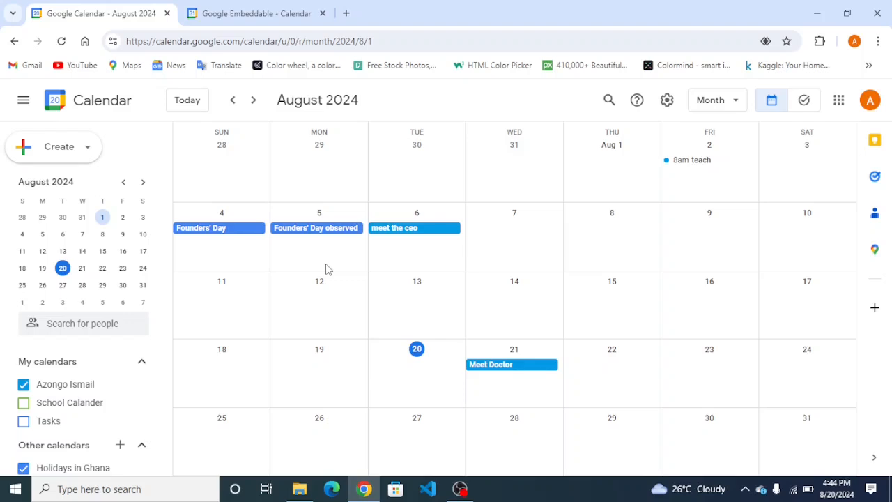
# Step: Show the whole year and return to the month view, and open the Go to date dialog without changing the date
pyautogui.press('y')
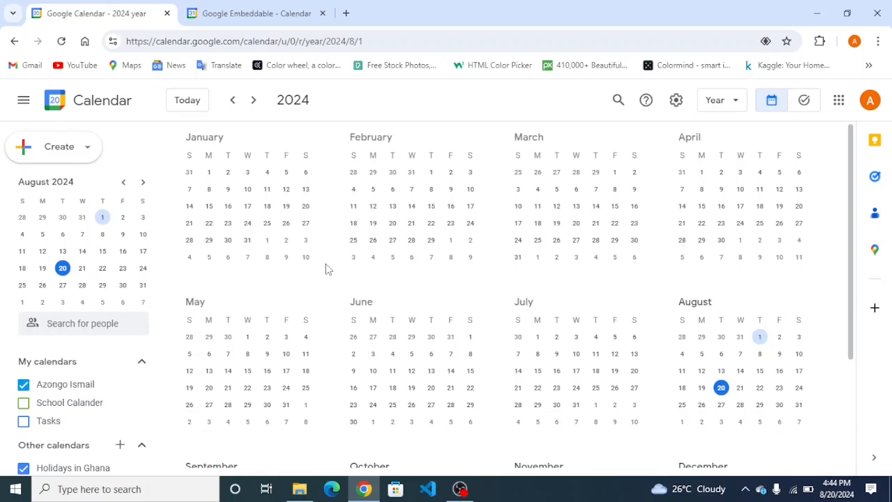
pyautogui.press('m')
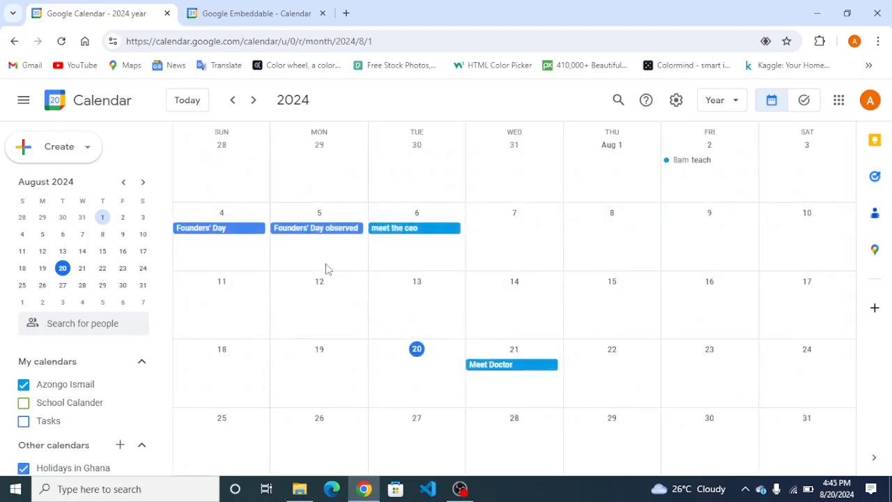
pyautogui.press('g')
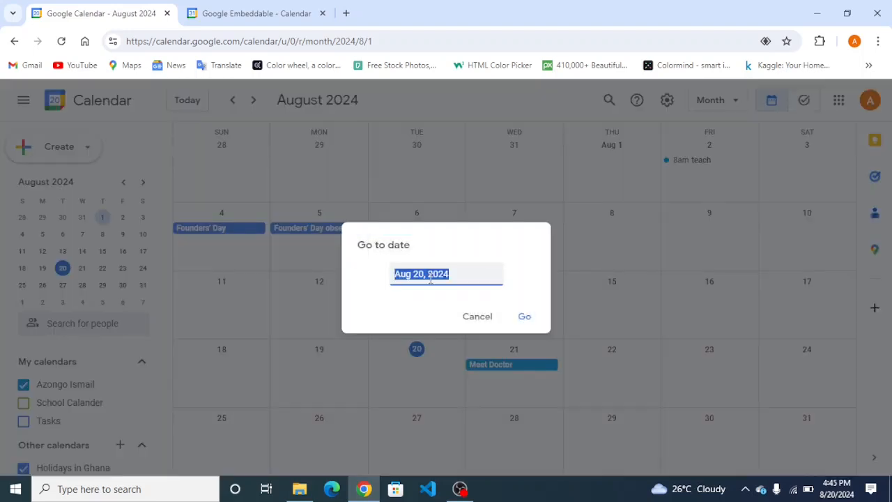
pyautogui.click(479, 320)
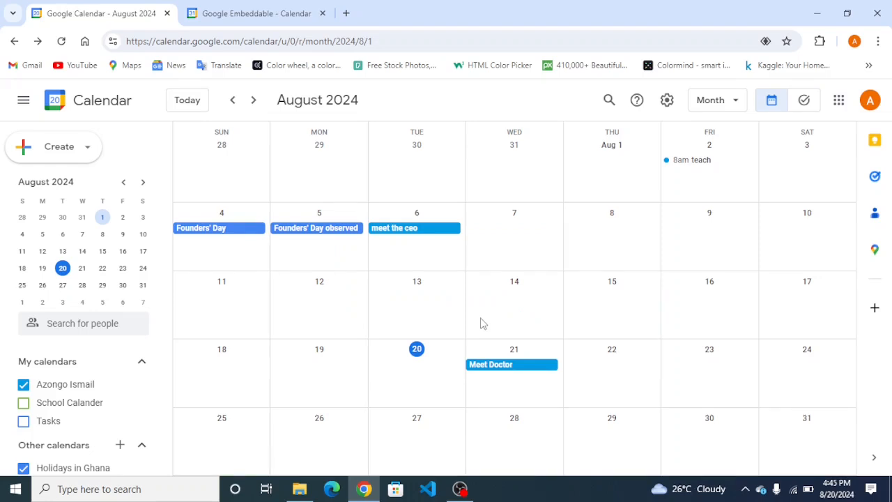
# Step: Open a blank event form with full details and close it without saving
pyautogui.press('c')
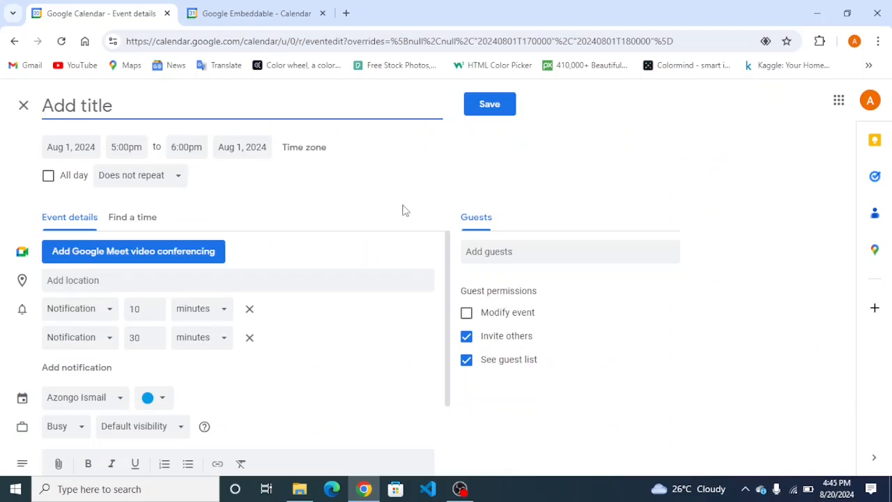
pyautogui.click(23, 108)
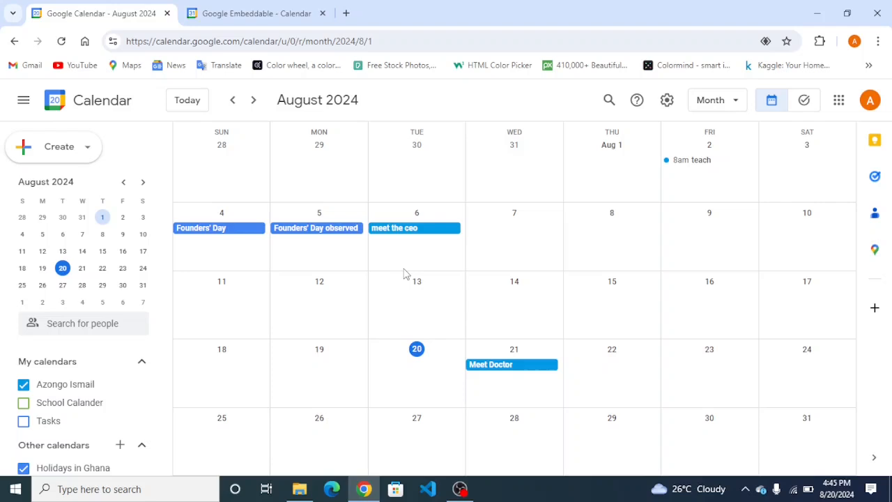
# Step: Examine the list of keyboard shortcuts, from navigation and views down to the event actions
pyautogui.hotkey('shift', '/')
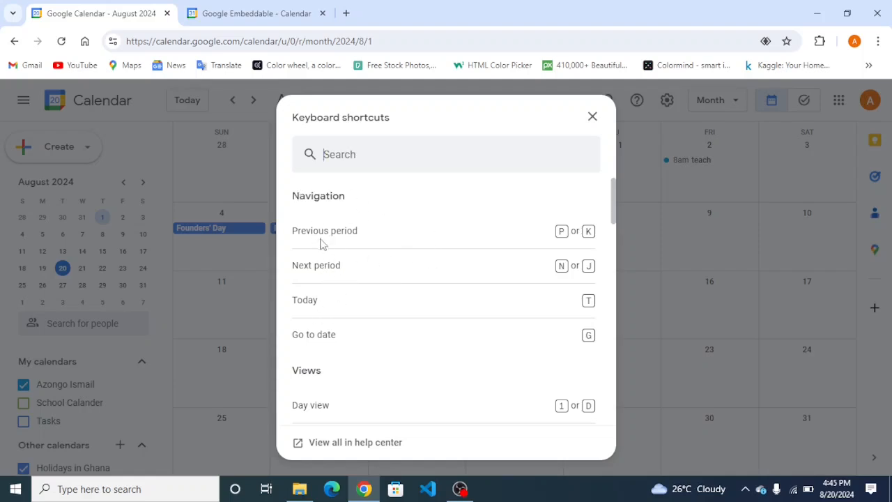
pyautogui.scroll(-1, 358, 338)
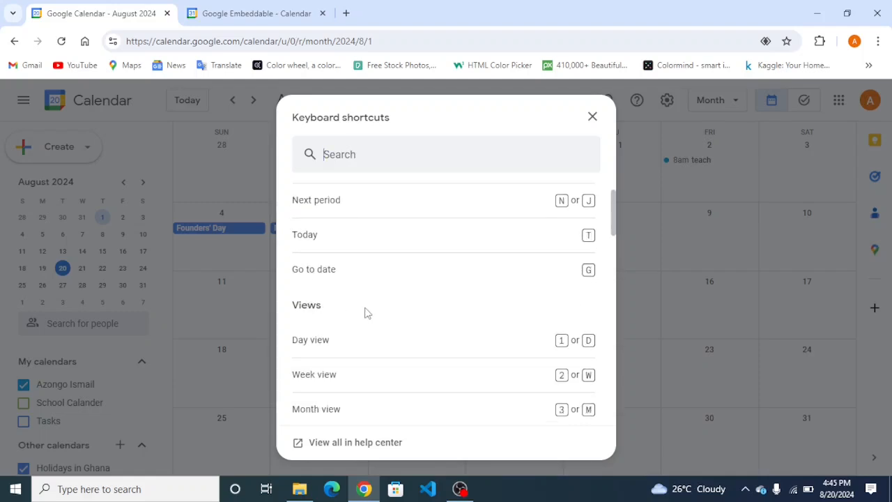
pyautogui.scroll(-1, 338, 324)
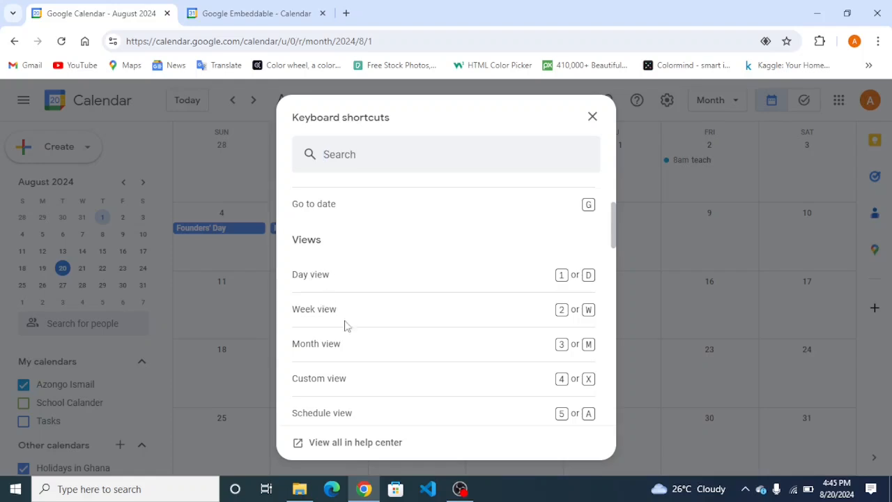
pyautogui.scroll(-1, 349, 334)
pyautogui.scroll(-1, 321, 383)
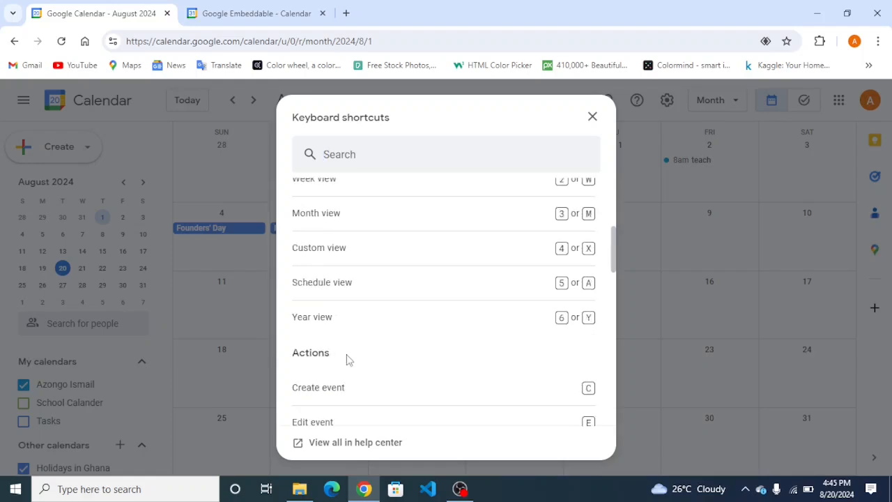
pyautogui.scroll(-1, 341, 379)
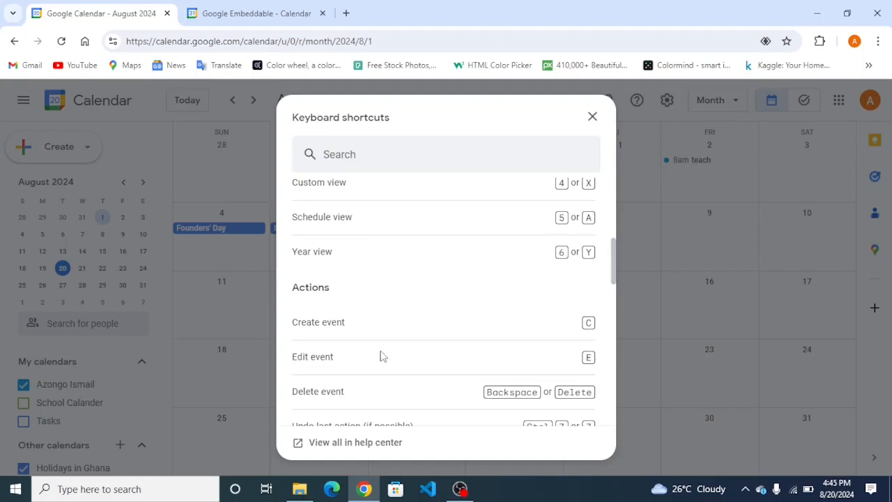
pyautogui.scroll(-1, 367, 353)
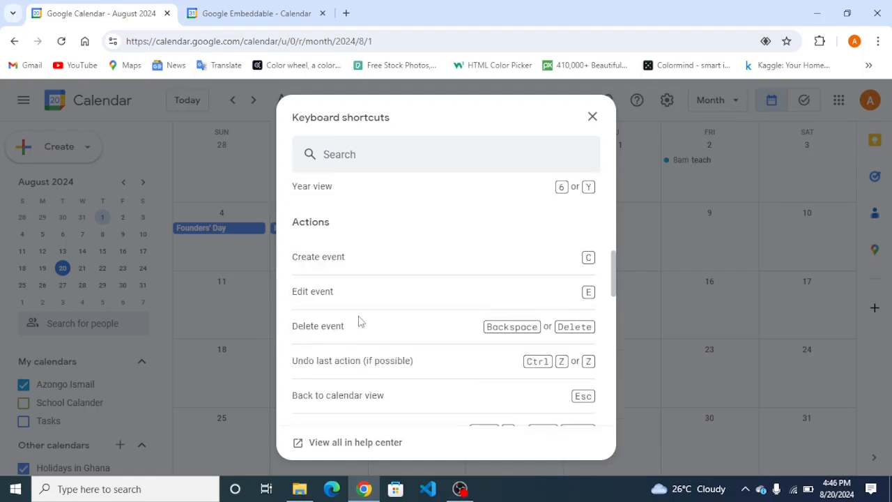
pyautogui.scroll(-1, 360, 348)
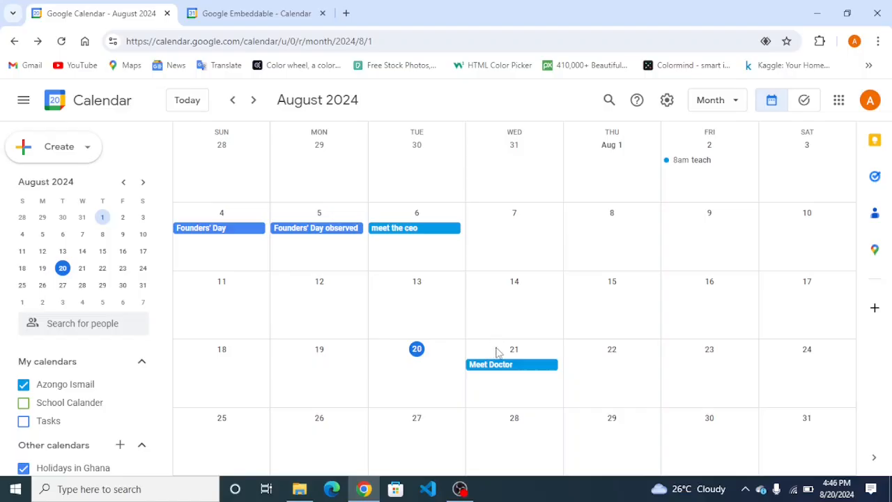
# Step: Open a quick draft for a new event on August 7 and discard it
pyautogui.click(517, 243)
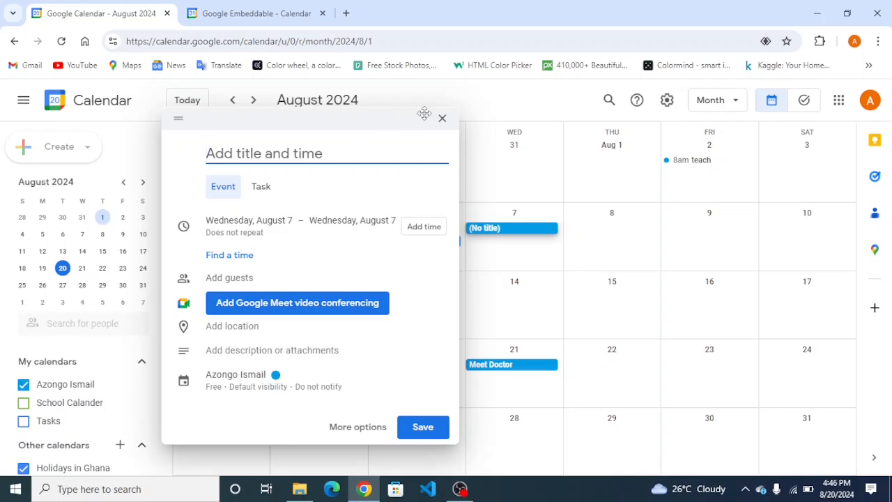
pyautogui.click(444, 124)
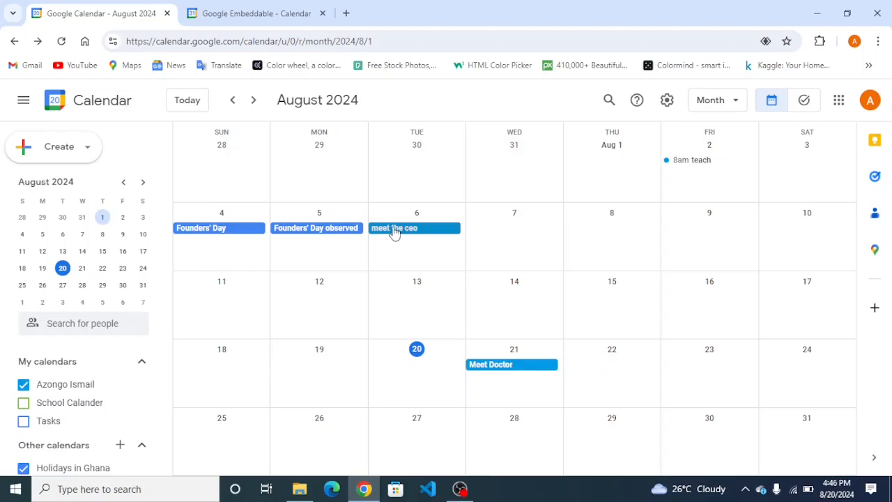
# Step: Reschedule the "meet the ceo" event to August 29, and choose August 21 through 24 in the mini calendar
pyautogui.moveTo(394, 233); pyautogui.dragTo(608, 443)
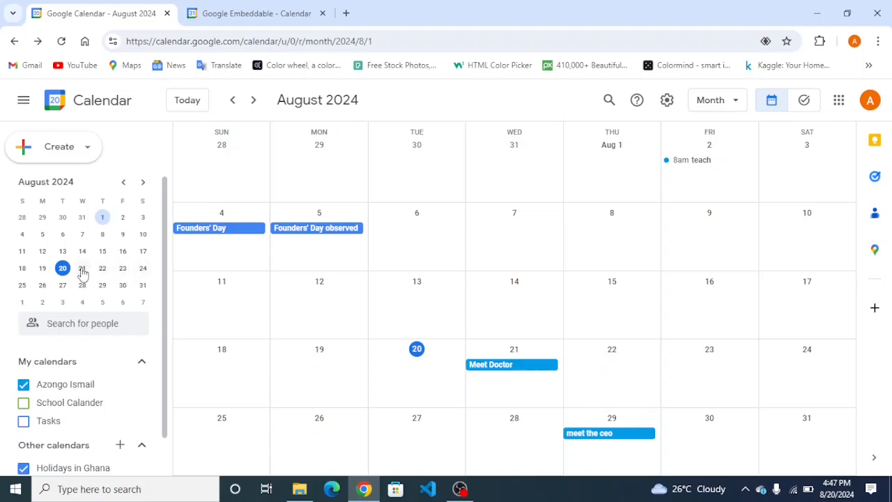
pyautogui.click(83, 269)
pyautogui.moveTo(82, 272); pyautogui.dragTo(143, 277)
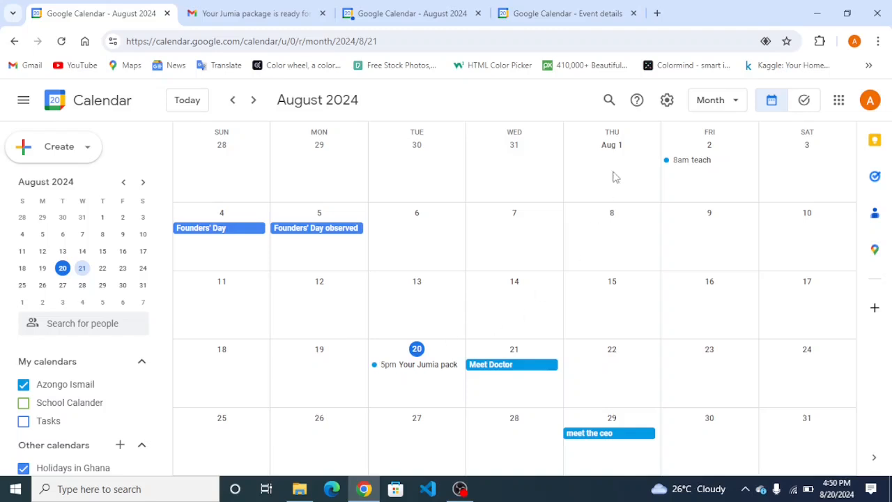
# Step: Open the general settings at Time zone, dismissing the event reminder, and look through the secondary time zone choices without changing the selection
pyautogui.click(667, 100)
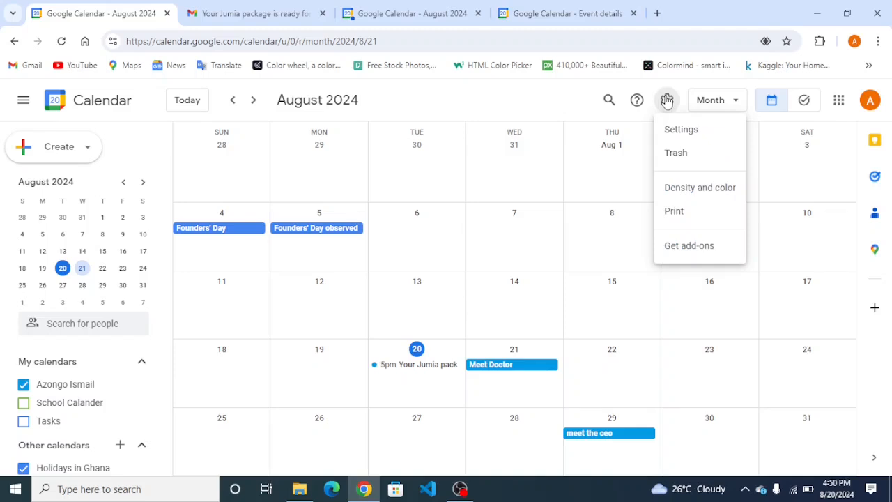
pyautogui.click(673, 131)
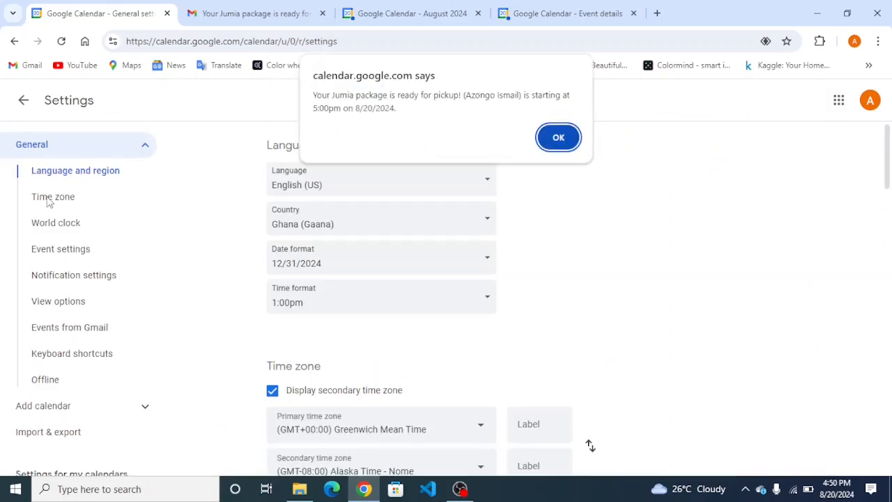
pyautogui.click(561, 138)
pyautogui.click(48, 195)
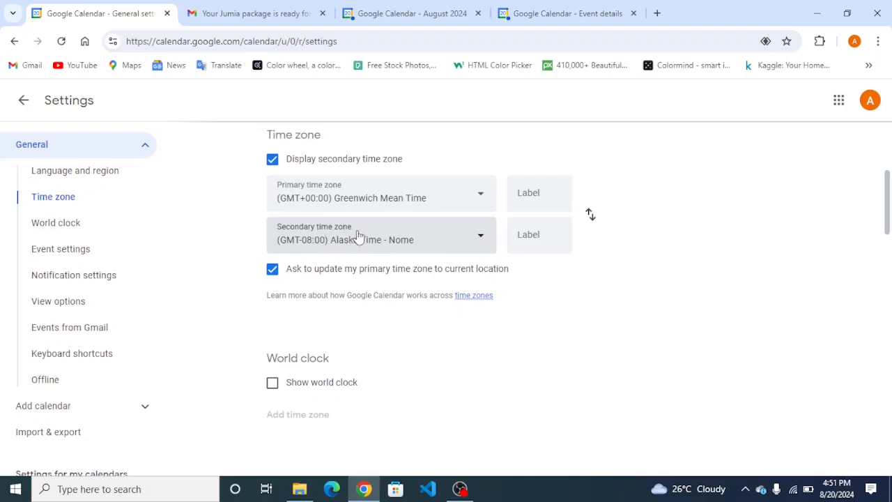
pyautogui.click(481, 239)
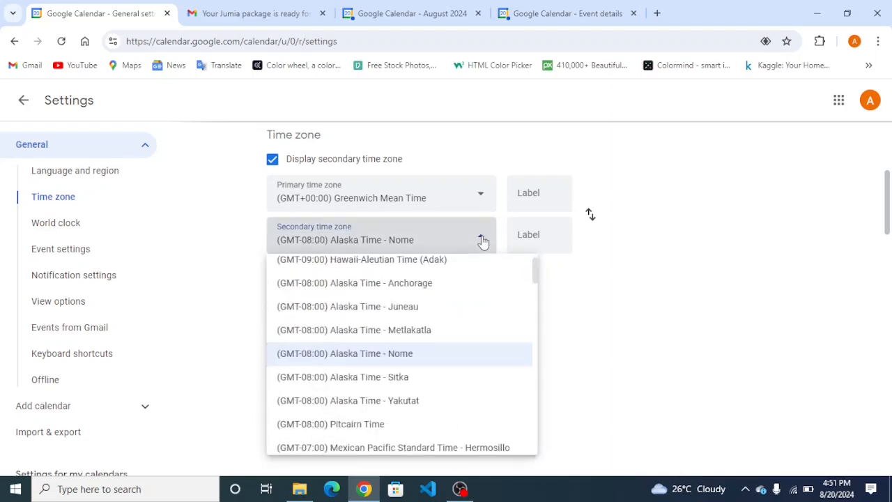
pyautogui.click(482, 241)
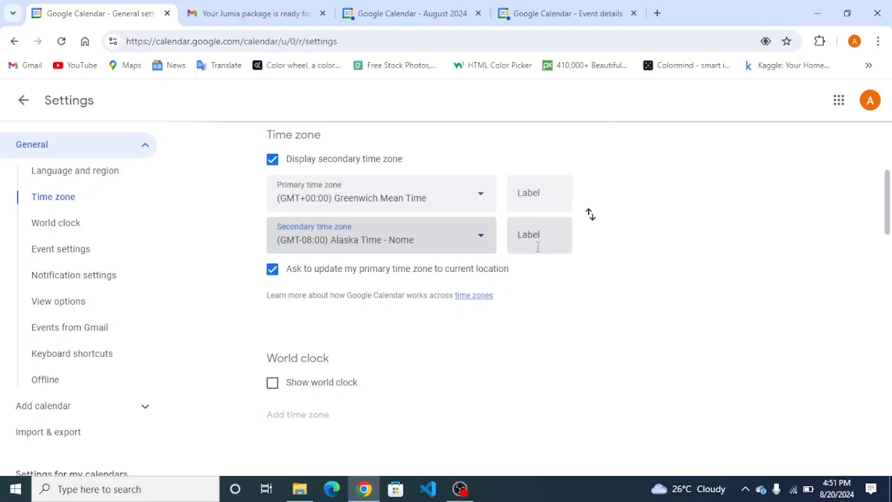
pyautogui.scroll(-1, 460, 310)
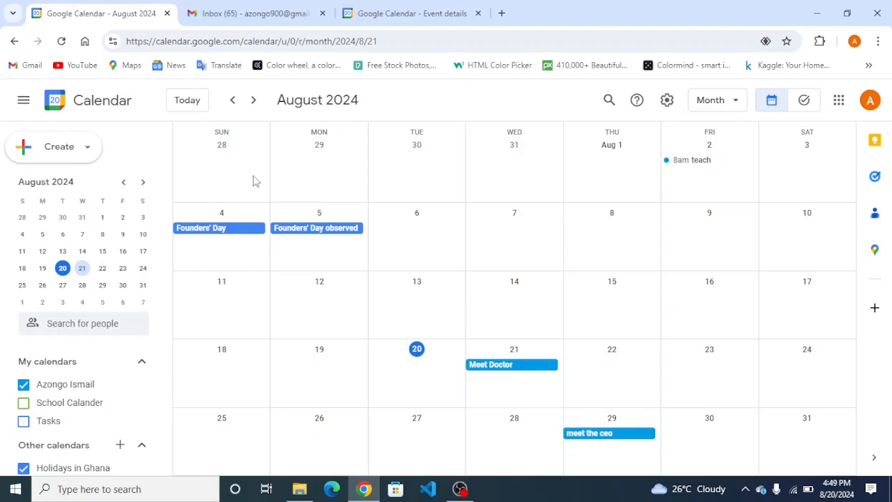
# Step: Switch to Gmail, open the email "Your Jumia package is ready for pickup!" and create a calendar event from it
pyautogui.click(249, 17)
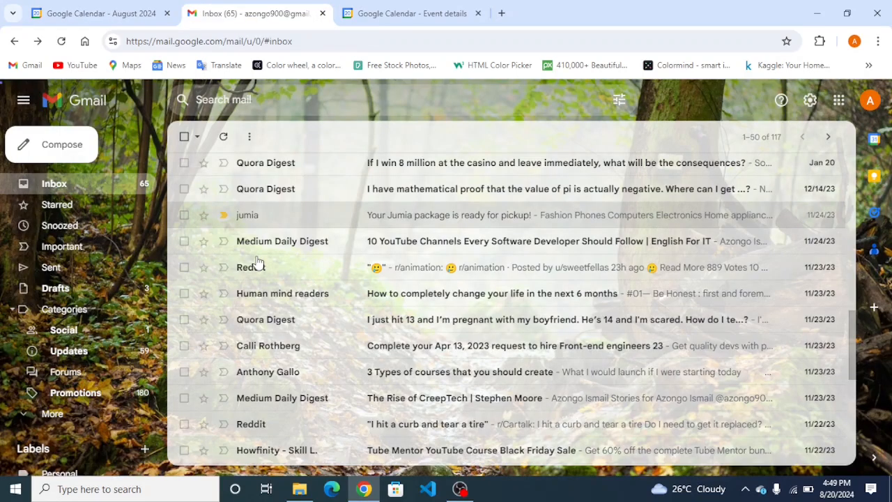
pyautogui.click(277, 216)
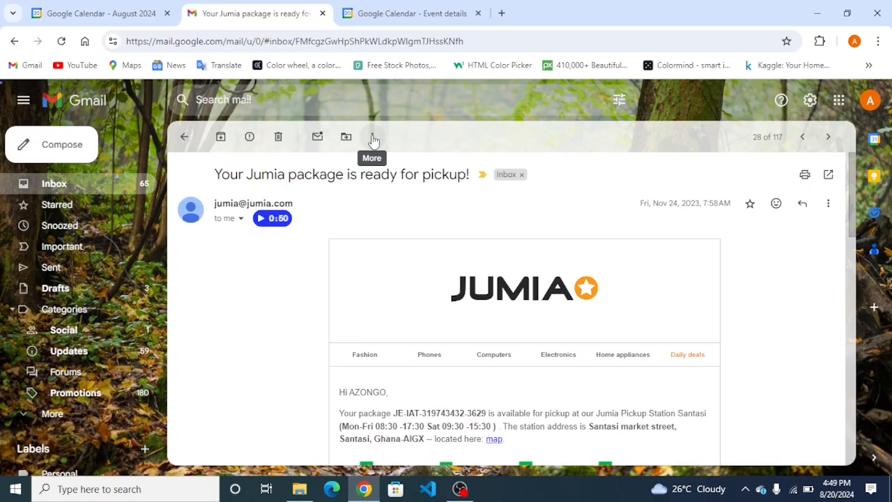
pyautogui.click(372, 139)
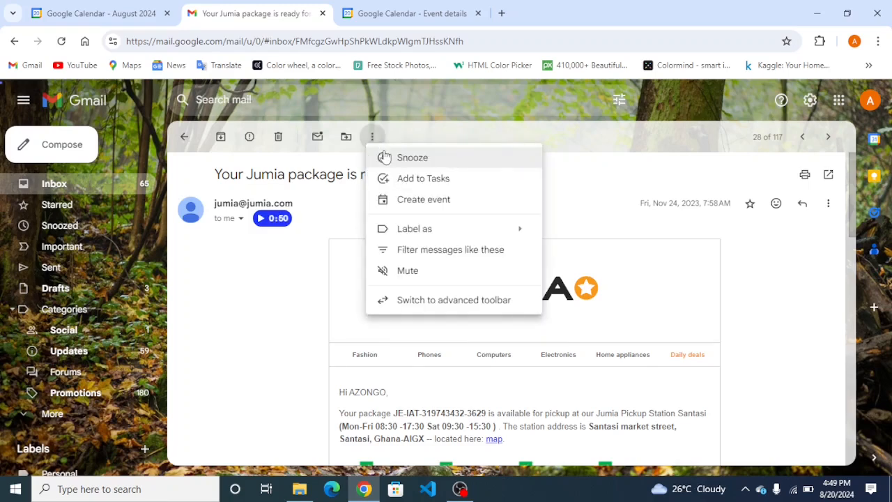
pyautogui.click(400, 201)
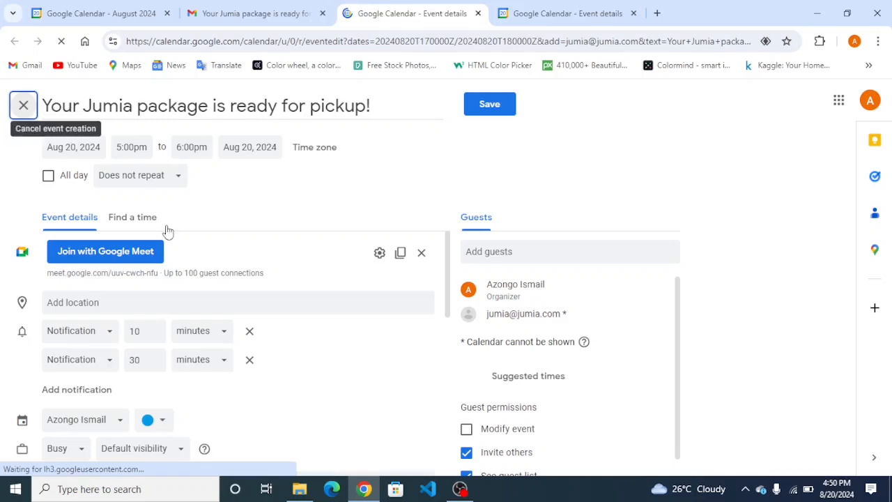
# Step: Review the details and description of the Jumia pickup event, save it and send the invitation emails to its guests
pyautogui.scroll(-1, 78, 234)
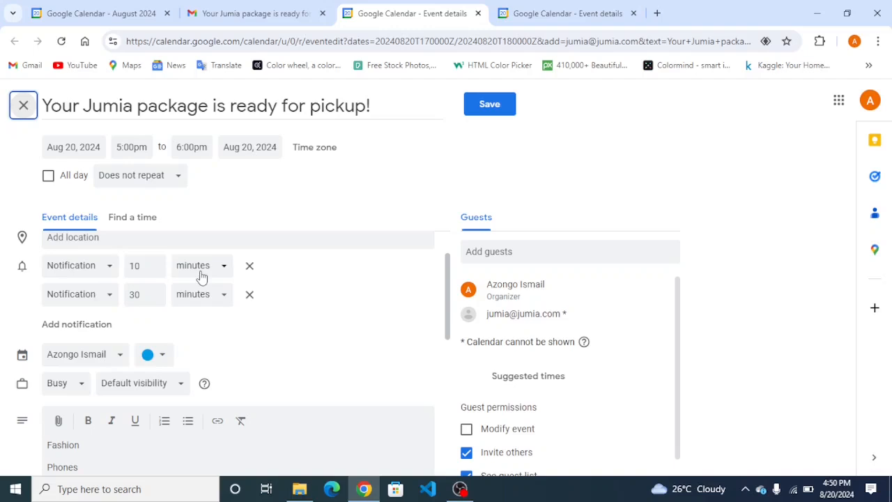
pyautogui.scroll(-1, 267, 283)
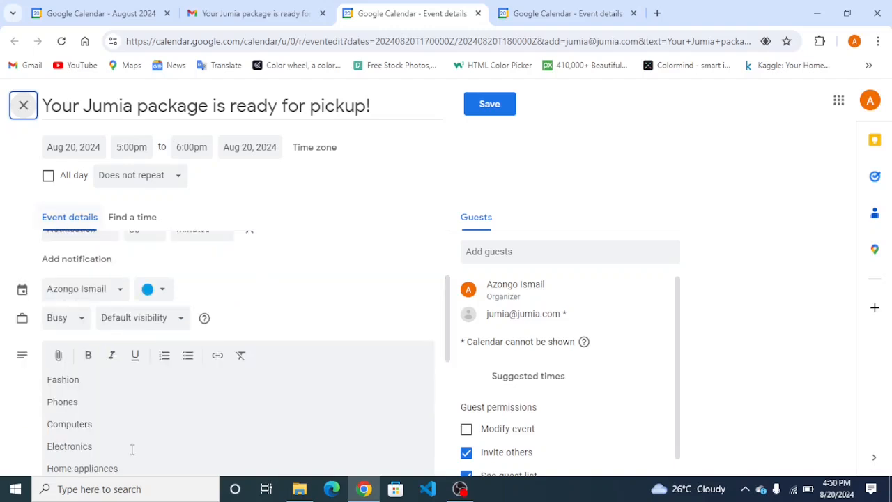
pyautogui.scroll(-2, 132, 449)
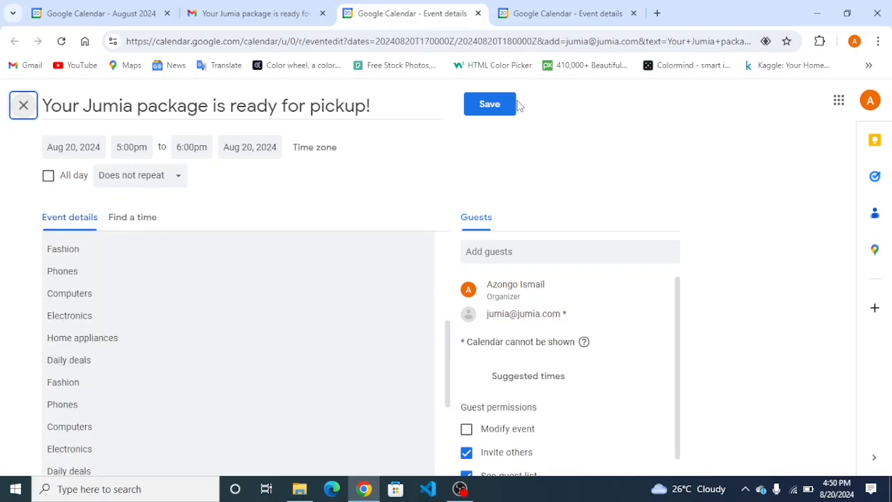
pyautogui.click(514, 104)
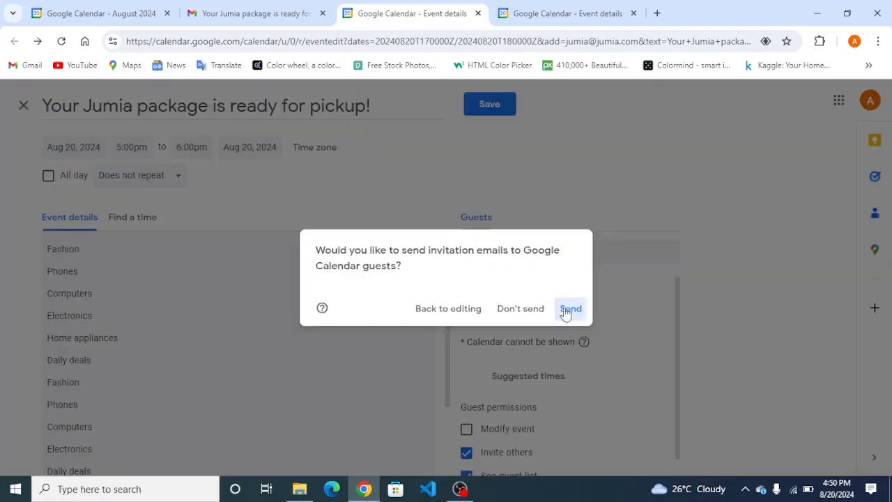
pyautogui.click(568, 309)
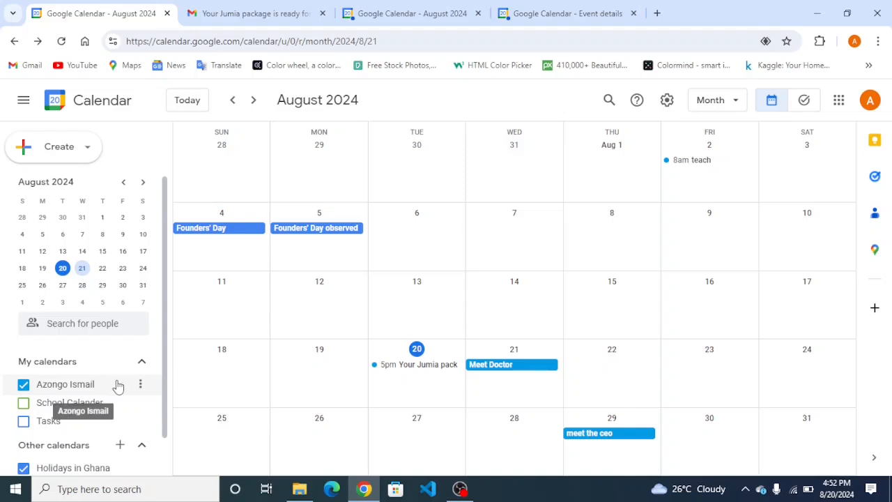
# Step: Add a 10-minute notification to the personal calendar's event notifications and check the available time units without changing them
pyautogui.click(140, 384)
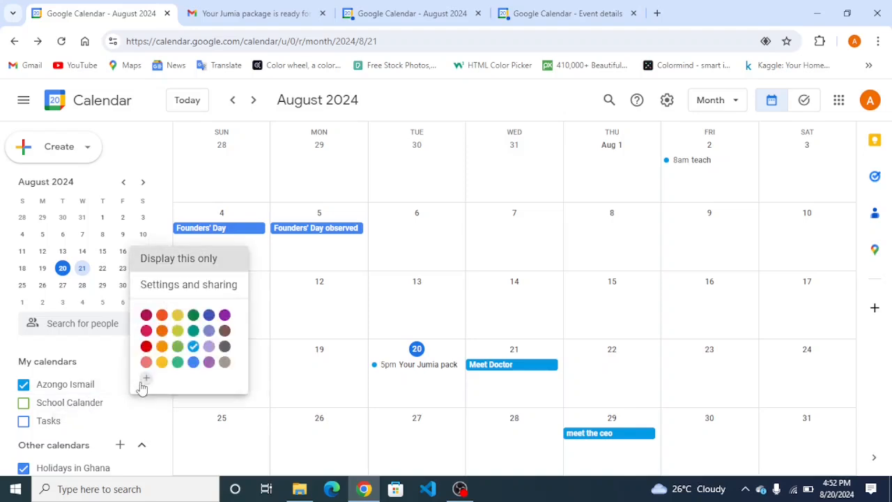
pyautogui.click(173, 287)
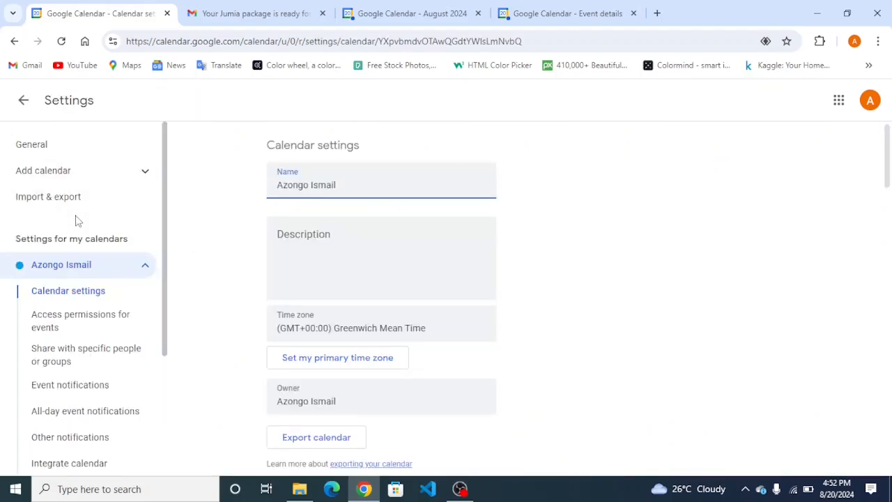
pyautogui.click(61, 387)
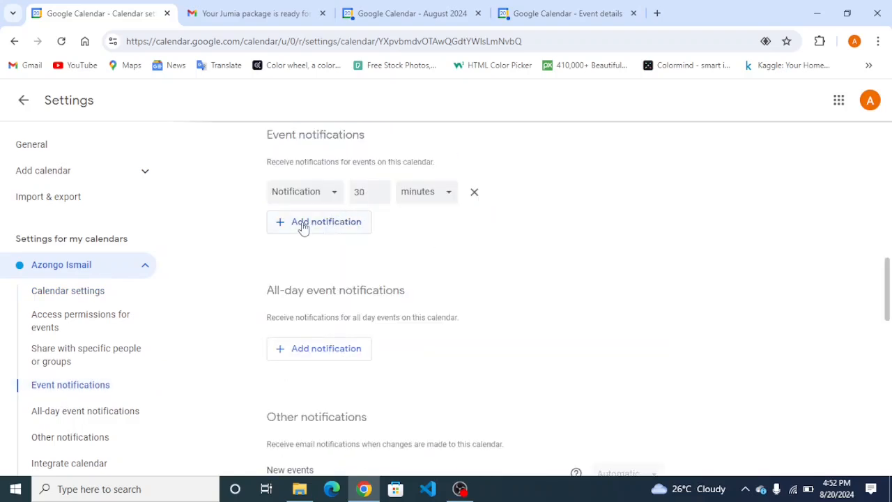
pyautogui.click(323, 225)
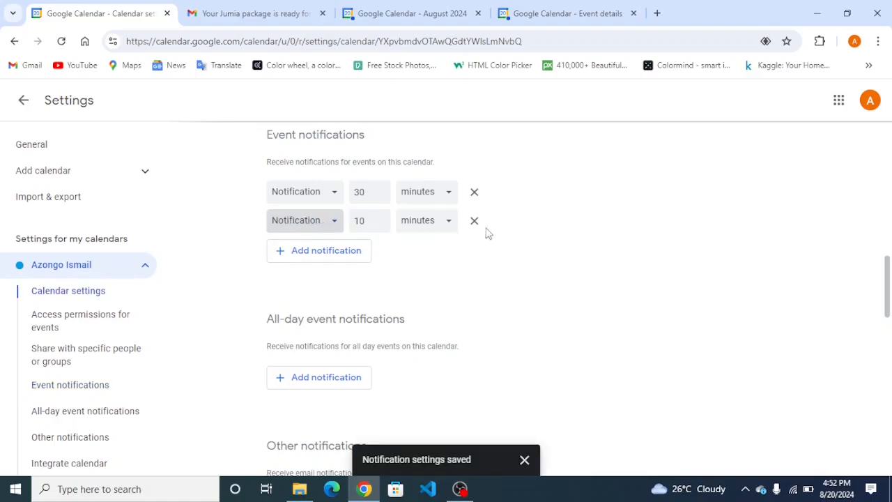
pyautogui.click(450, 224)
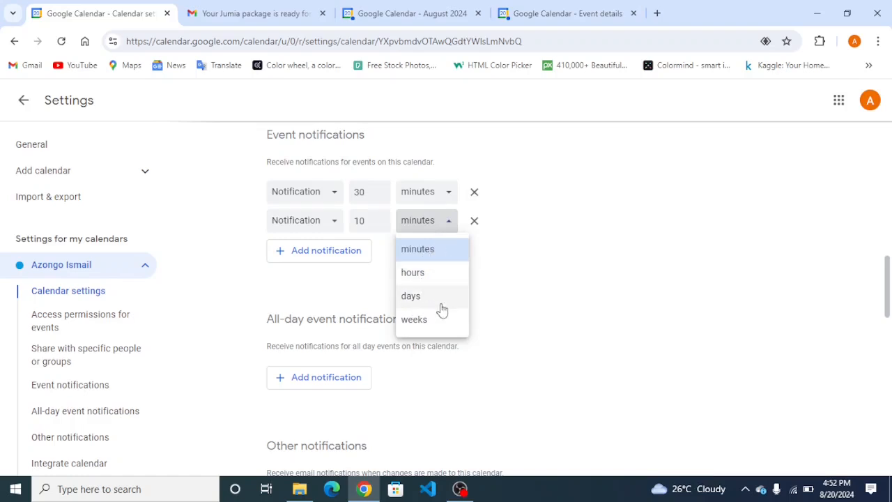
pyautogui.click(513, 277)
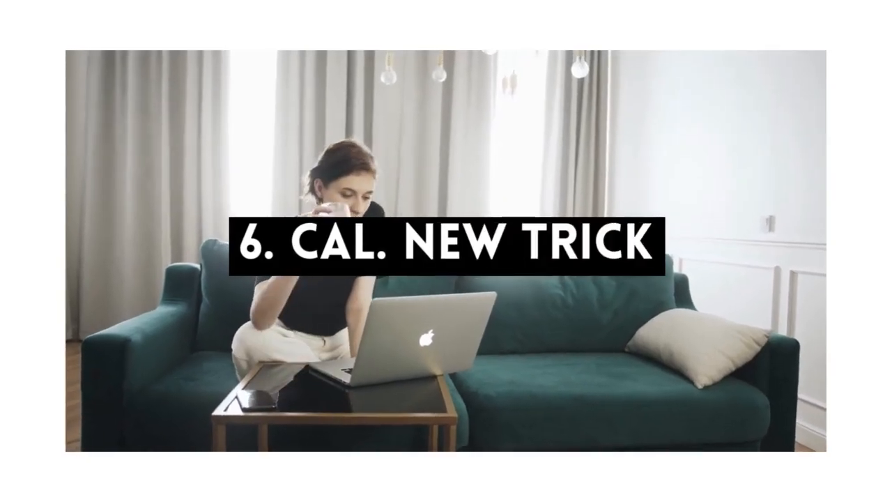
# Step: Open a blank event in a new browser tab through the address cal.new and look over its detail fields
pyautogui.hotkey('ctrl', 't')
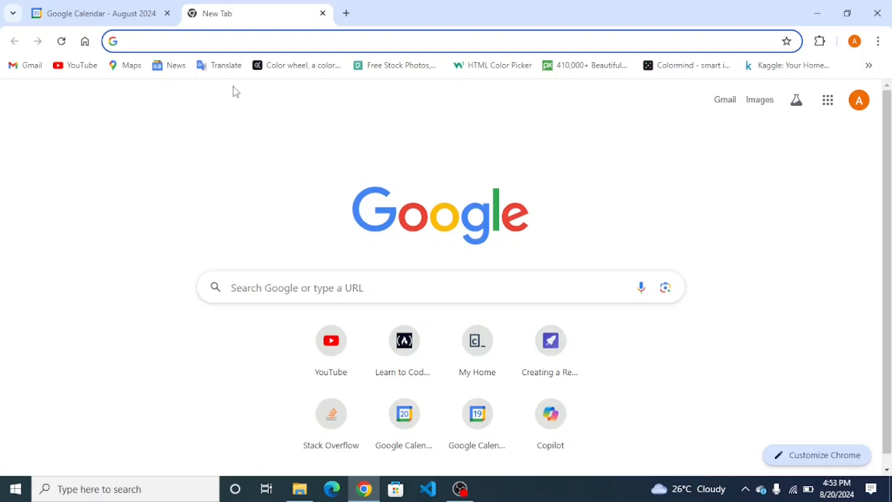
pyautogui.write('ca')
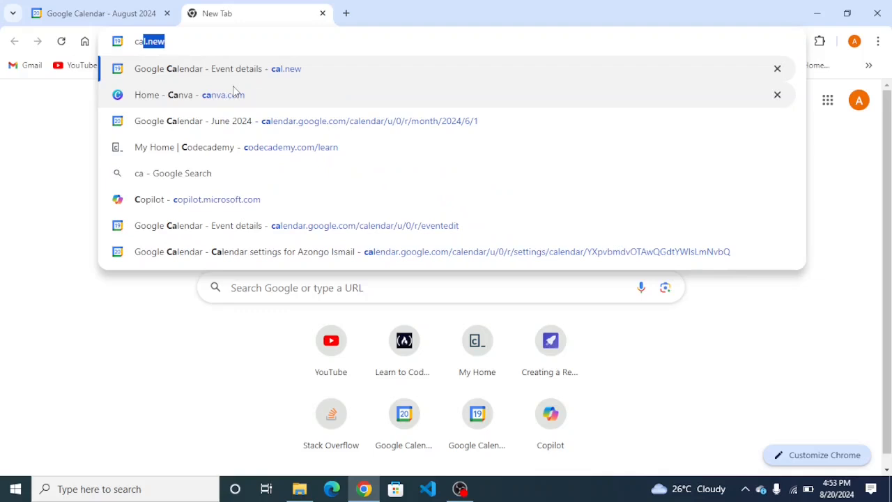
pyautogui.write('l.nw')
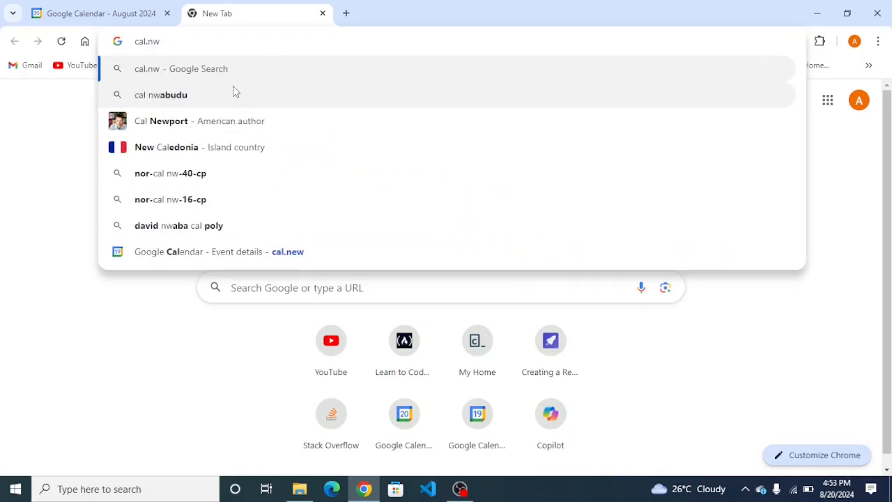
pyautogui.press('BackSpace')
pyautogui.write('ew')
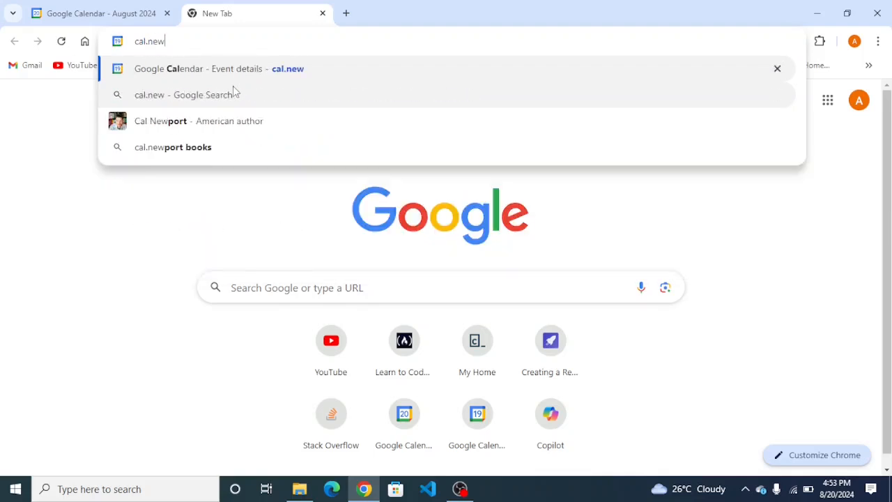
pyautogui.press('Return')
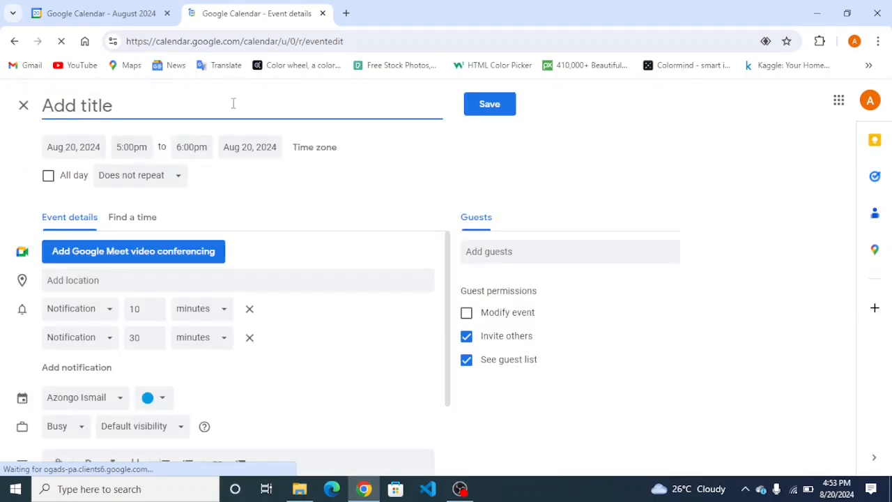
pyautogui.scroll(-1, 194, 347)
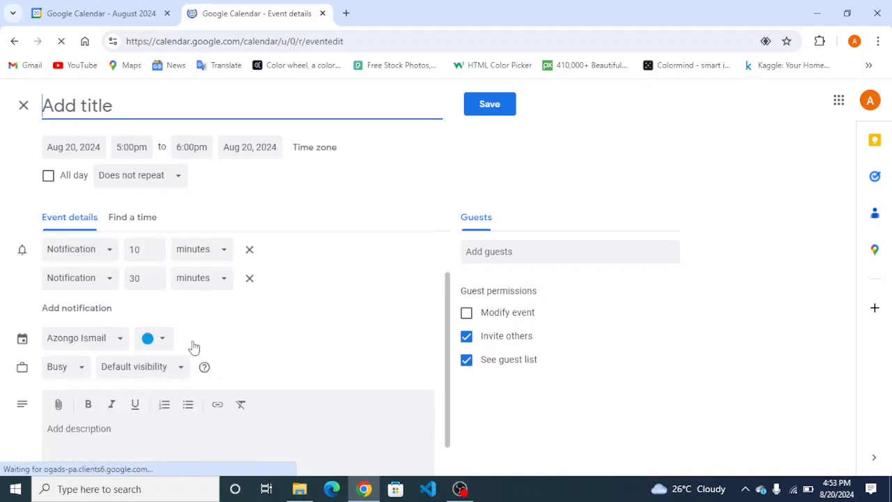
pyautogui.scroll(-1, 195, 347)
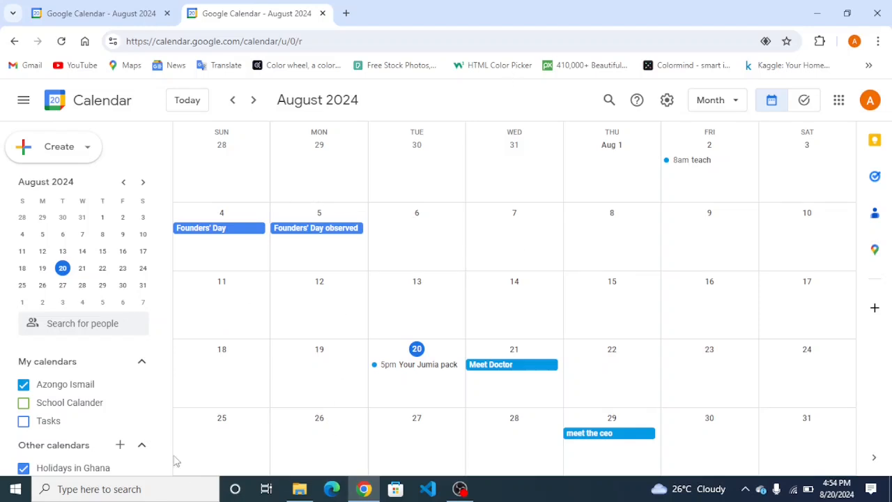
# Step: Browse the calendars of interest and add Christian Holidays from the global religious holidays
pyautogui.click(121, 446)
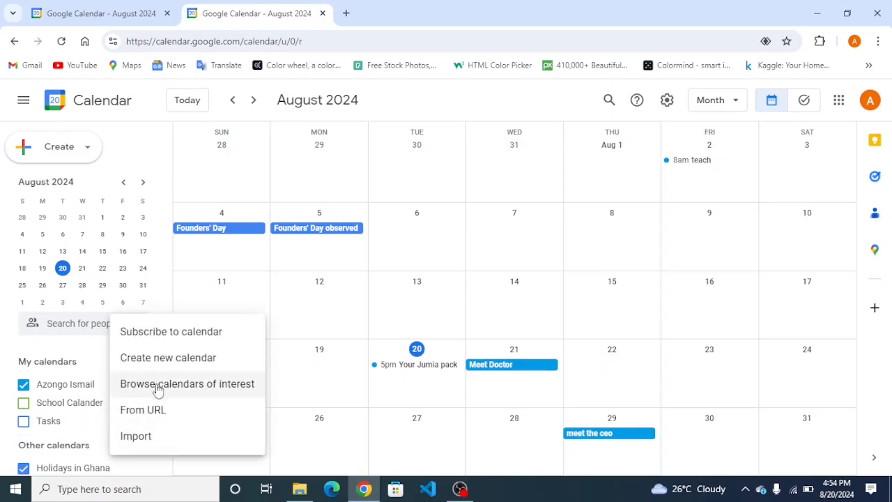
pyautogui.click(192, 387)
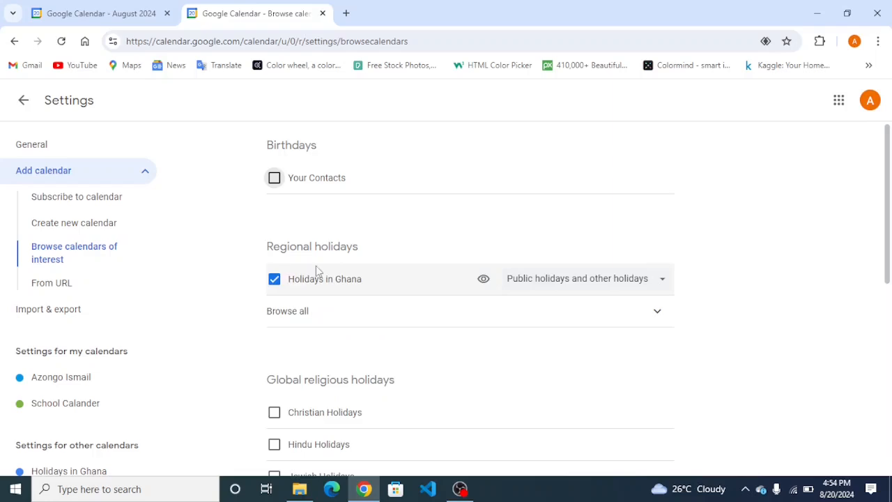
pyautogui.scroll(-1, 434, 330)
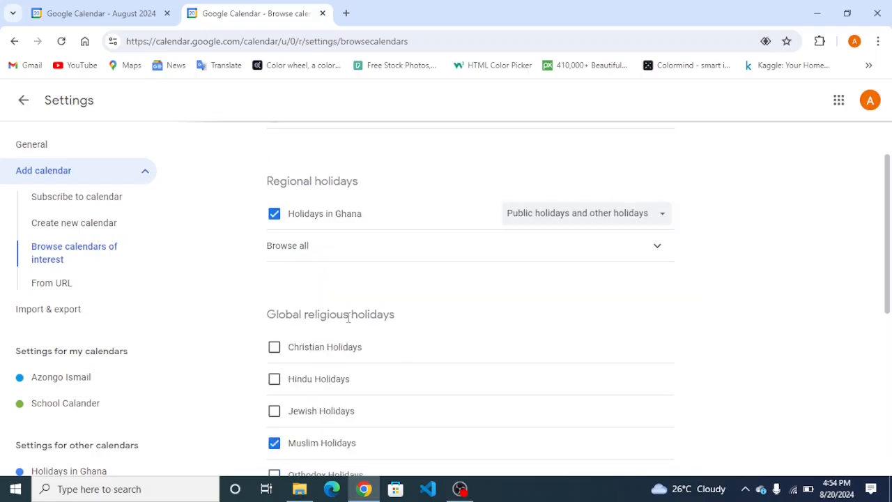
pyautogui.scroll(-2, 430, 339)
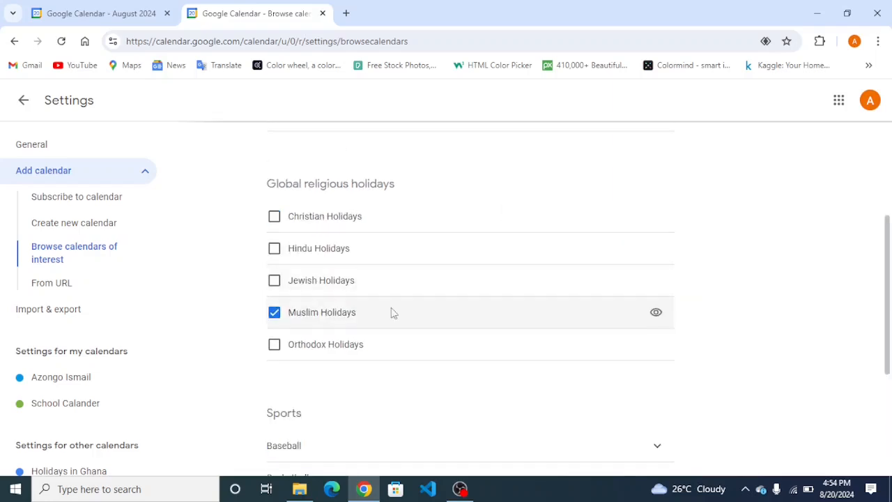
pyautogui.click(276, 221)
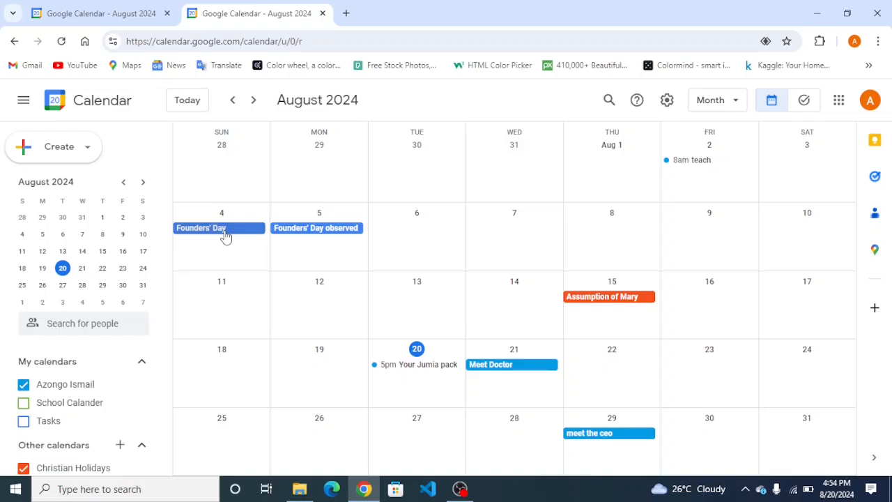
# Step: Subscribe to the first suggested contact's calendar by requesting access without a message, and return to the month view
pyautogui.click(121, 446)
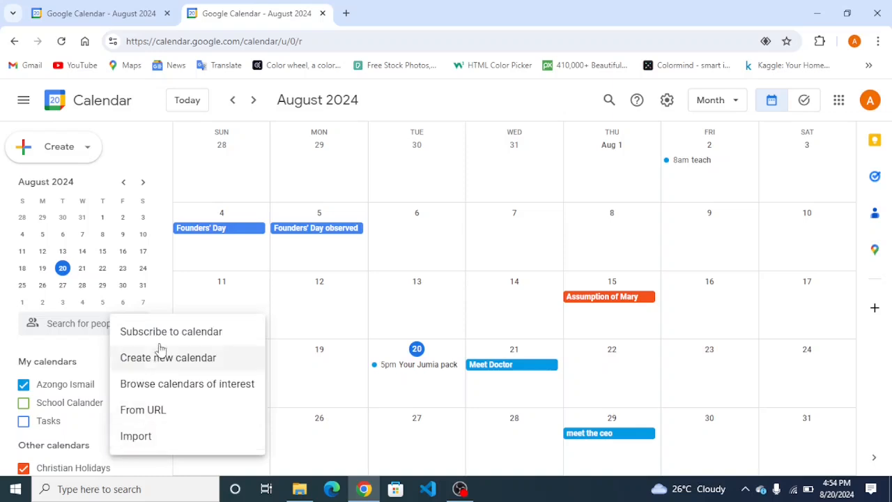
pyautogui.click(166, 335)
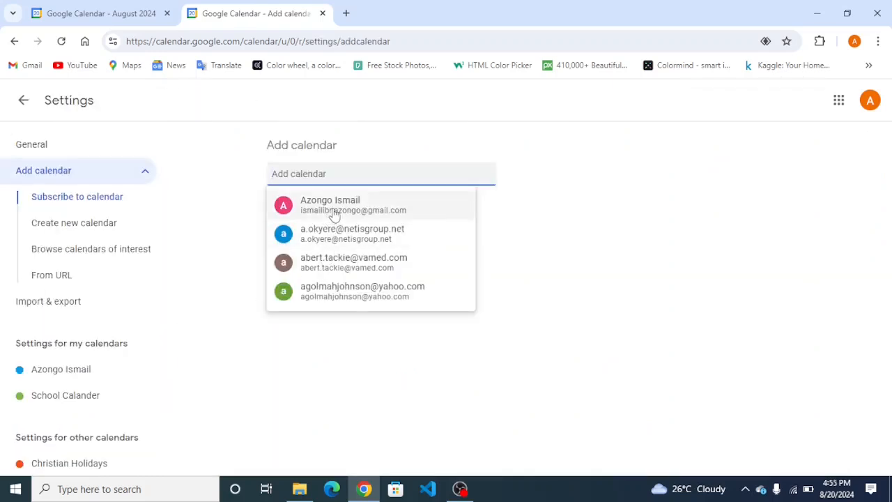
pyautogui.click(336, 214)
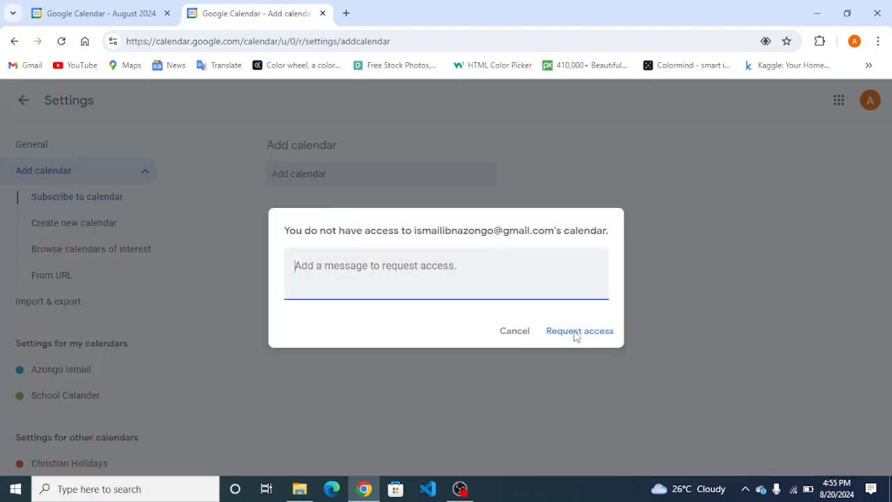
pyautogui.click(574, 331)
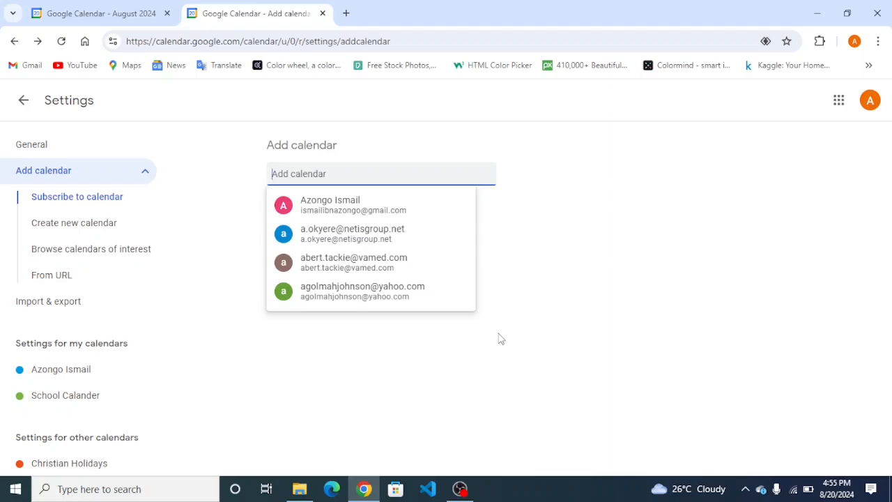
pyautogui.click(22, 101)
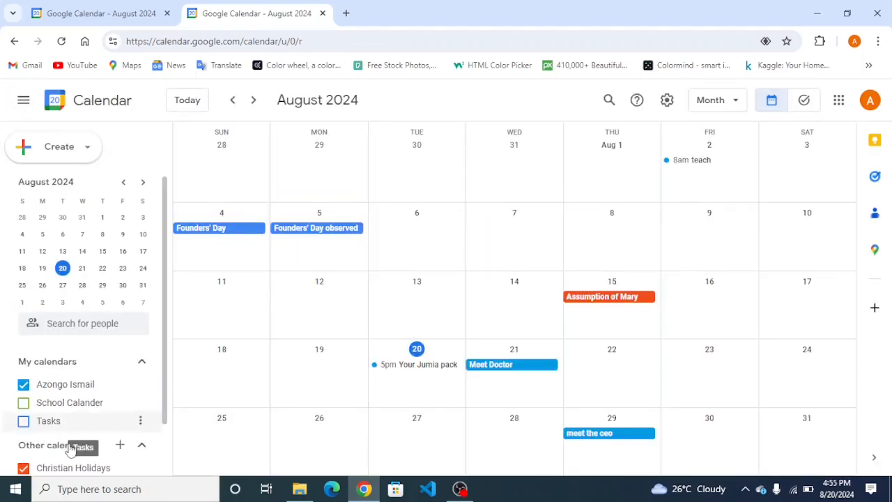
pyautogui.scroll(-2, 65, 432)
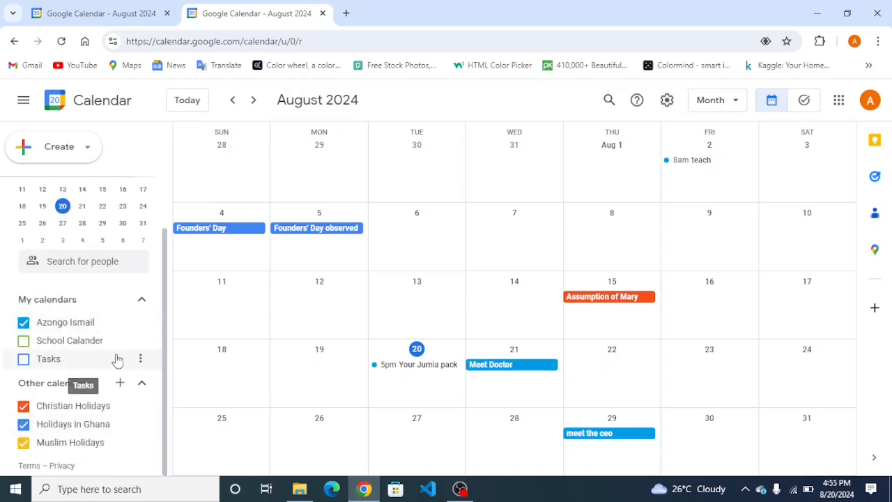
pyautogui.click(50, 345)
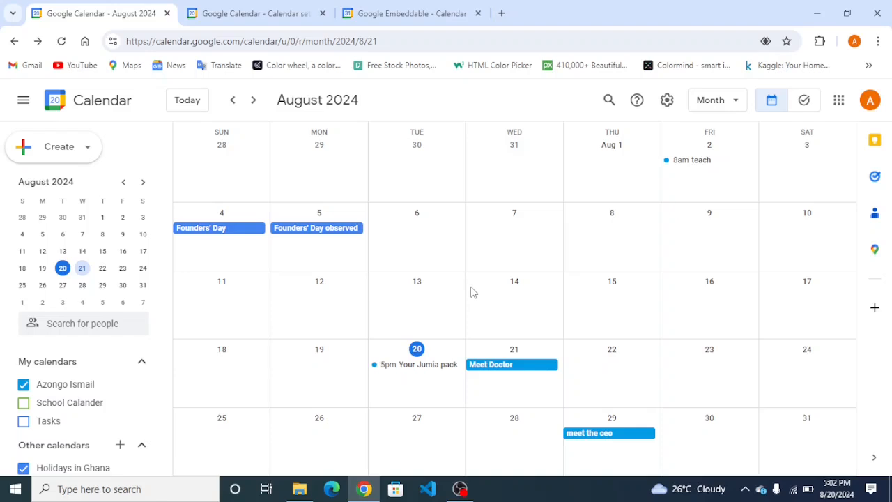
# Step: Transfer ownership of the "Meet Doctor" event on August 21 to the first suggested contact, keeping the default message
pyautogui.click(514, 365)
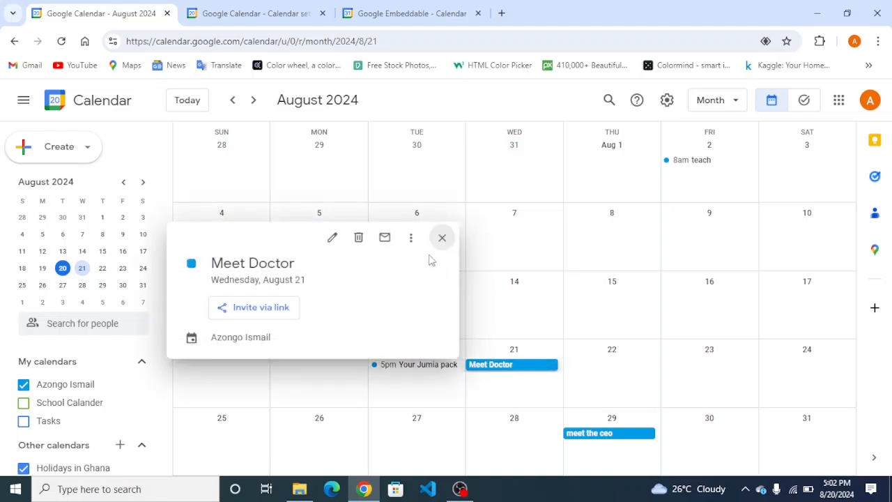
pyautogui.click(412, 241)
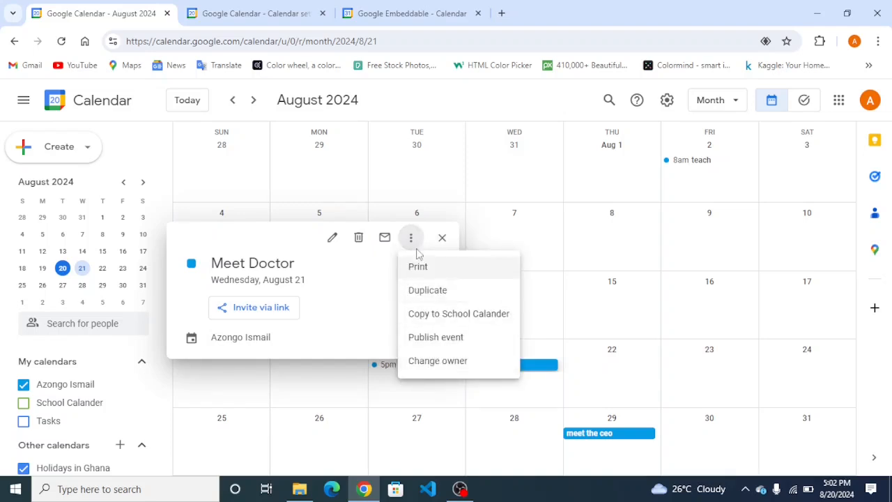
pyautogui.click(439, 364)
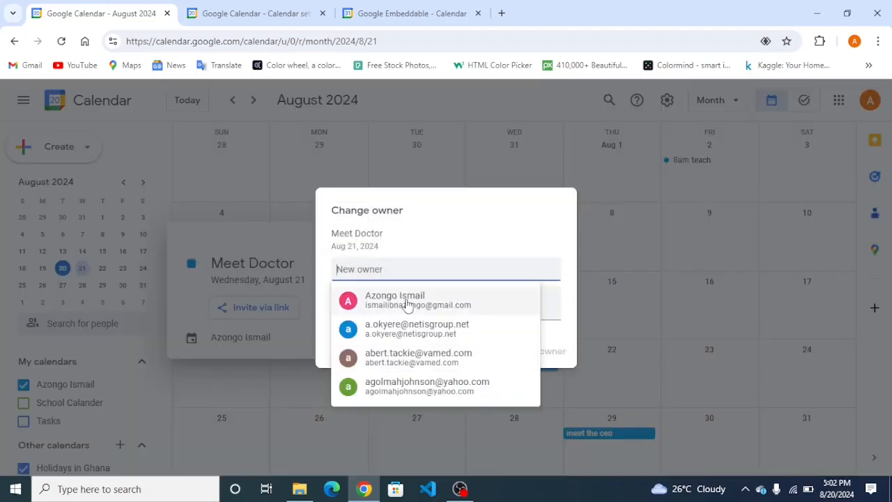
pyautogui.click(410, 301)
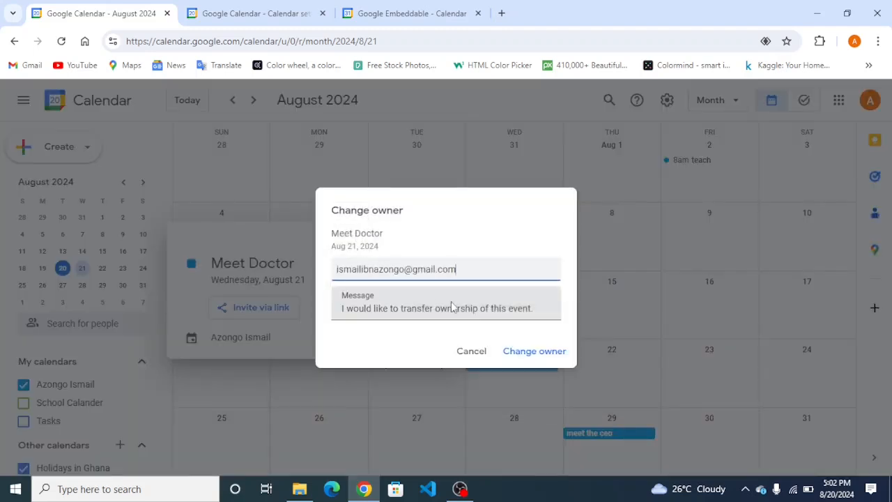
pyautogui.click(533, 354)
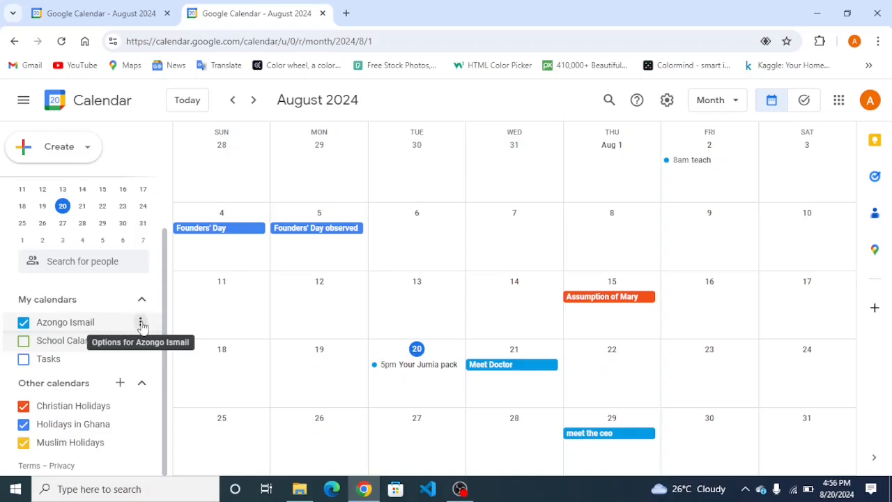
# Step: Open the personal calendar's Integrate calendar settings and bring up the customization page for its embed code
pyautogui.click(140, 324)
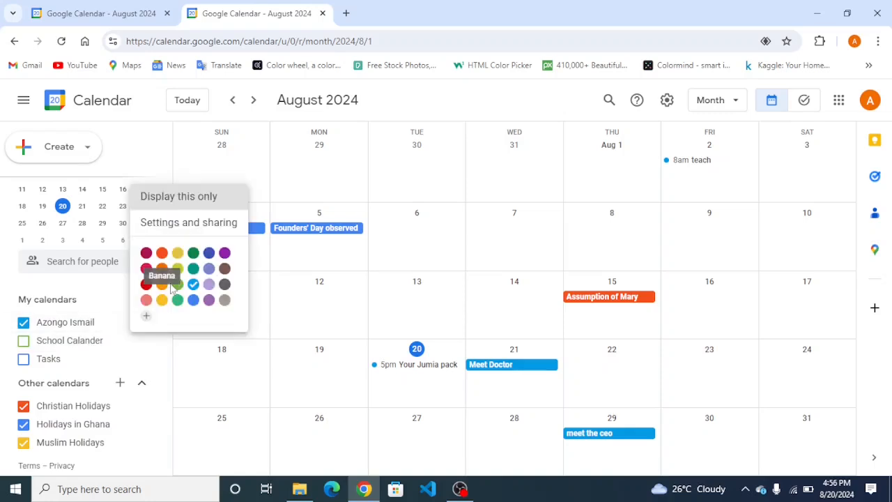
pyautogui.click(174, 223)
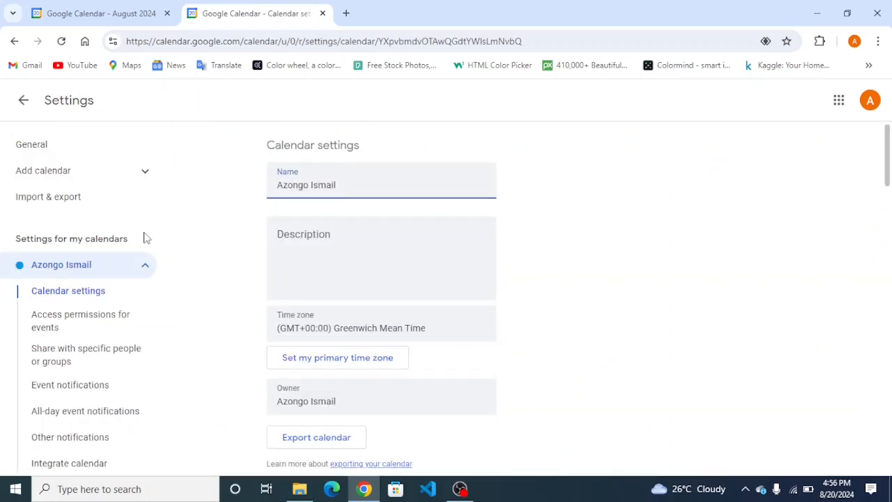
pyautogui.scroll(-1, 103, 360)
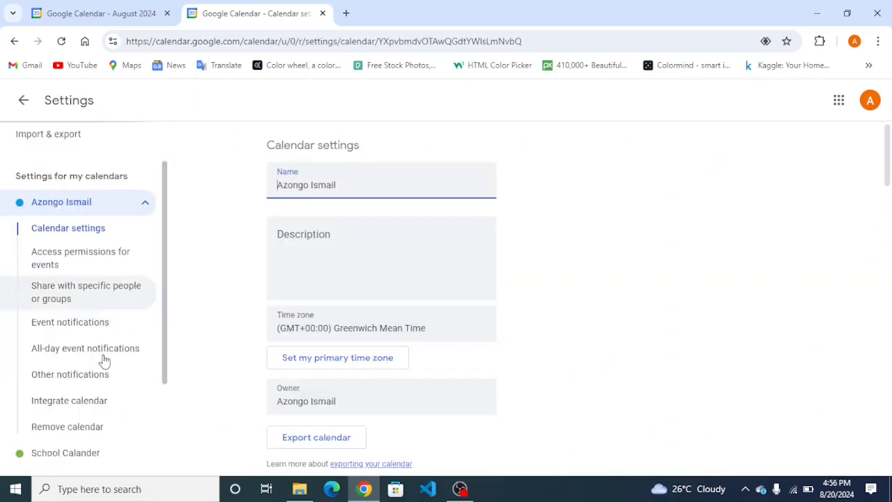
pyautogui.click(73, 402)
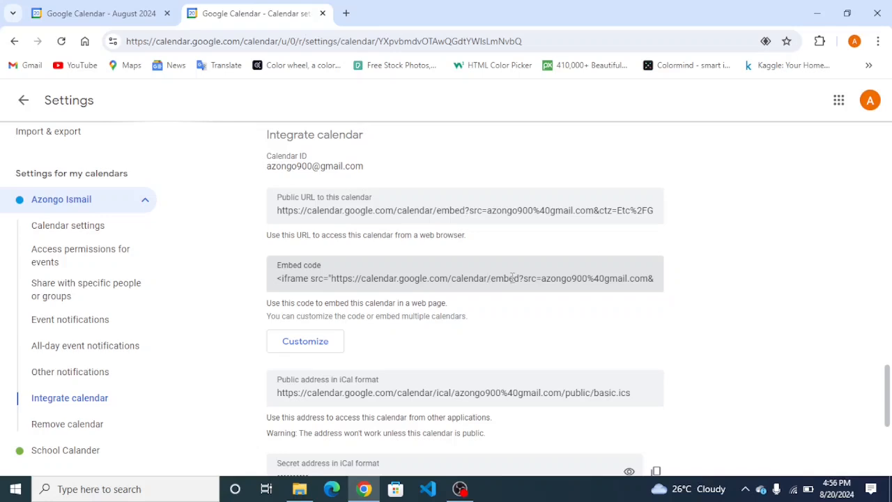
pyautogui.click(321, 344)
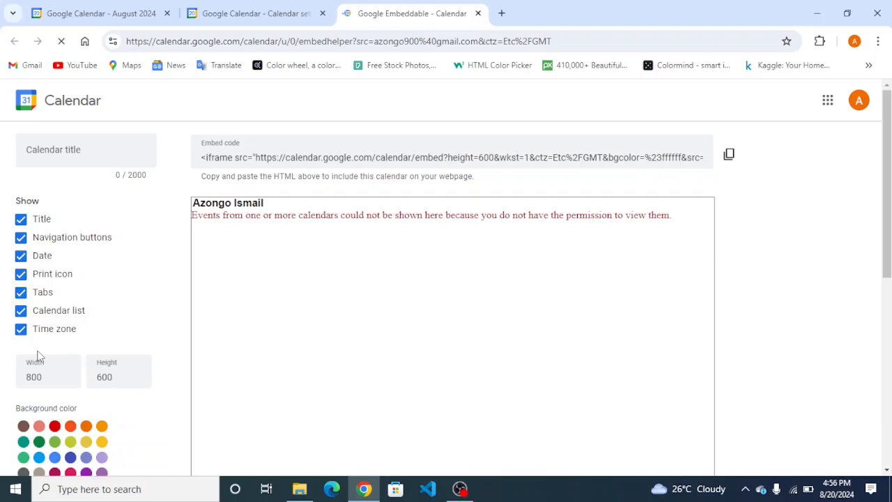
# Step: Review the embed options down to the calendars to display, and copy the calendar's HTML embed code to the clipboard
pyautogui.scroll(-1, 86, 380)
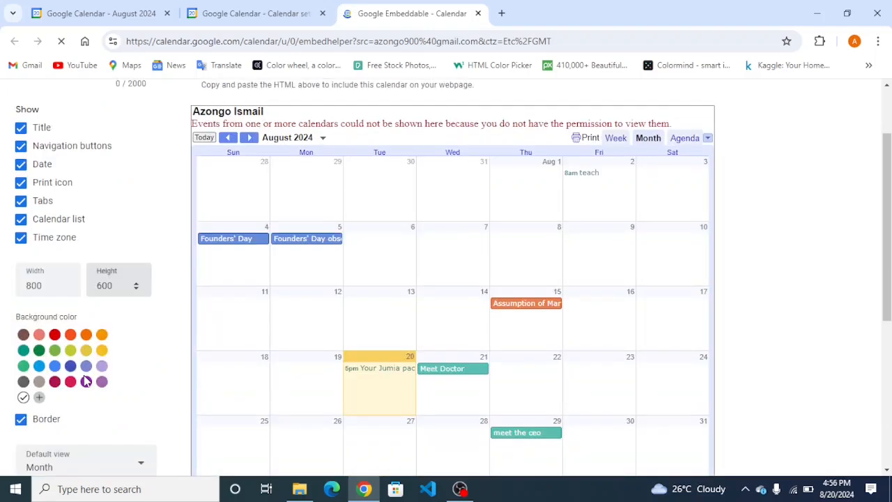
pyautogui.scroll(-2, 84, 366)
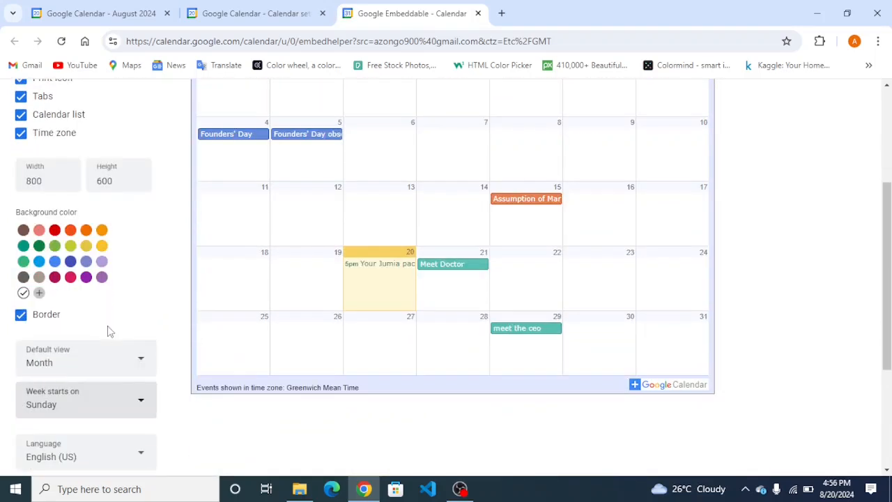
pyautogui.scroll(-1, 126, 395)
pyautogui.scroll(-2, 127, 393)
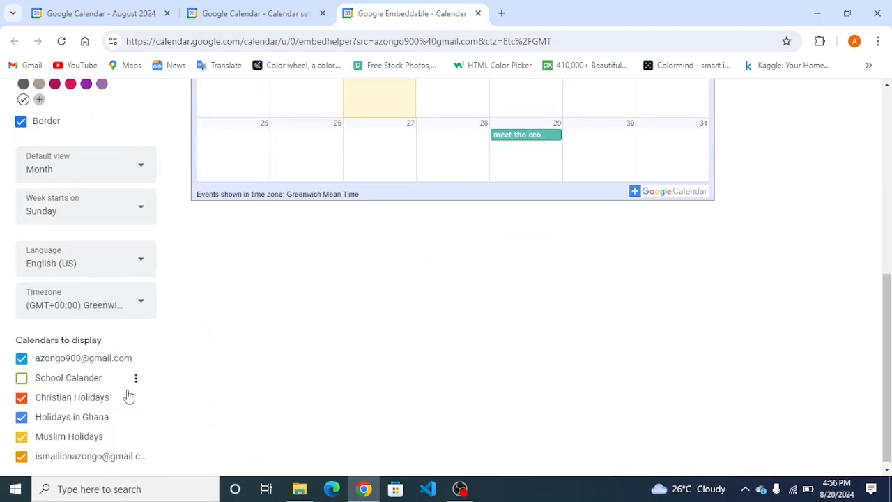
pyautogui.scroll(2, 101, 256)
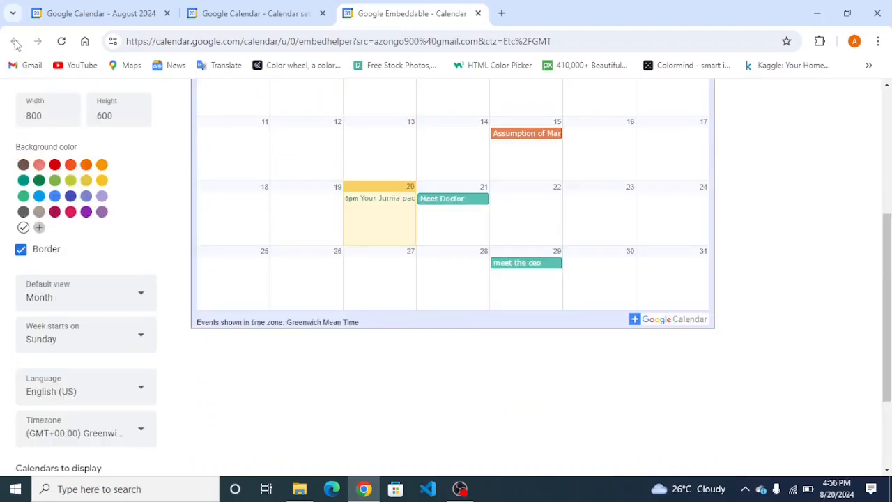
pyautogui.scroll(4, 310, 343)
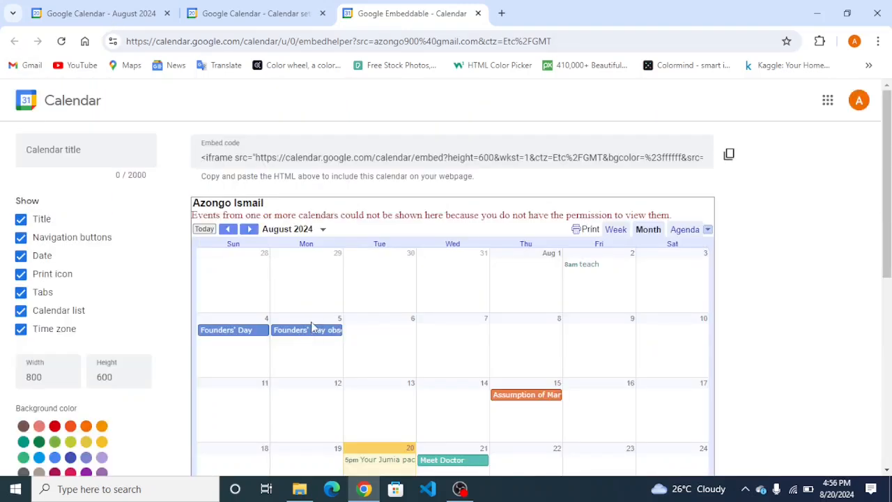
pyautogui.click(725, 158)
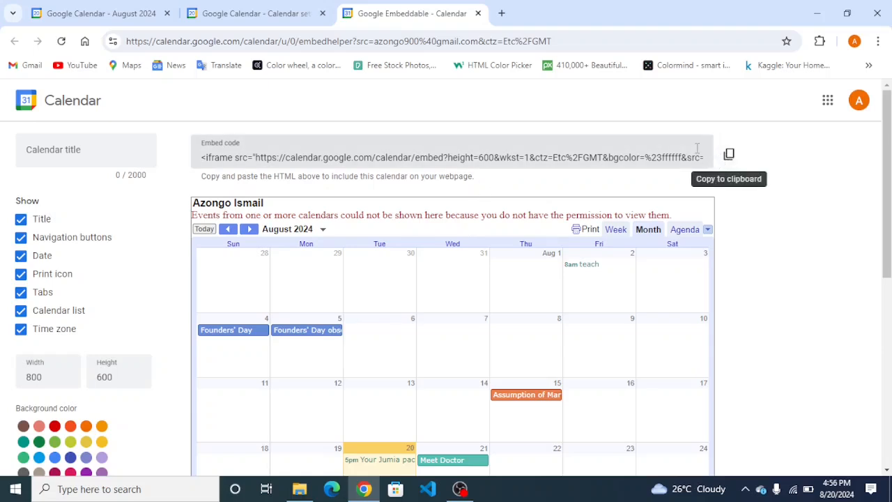